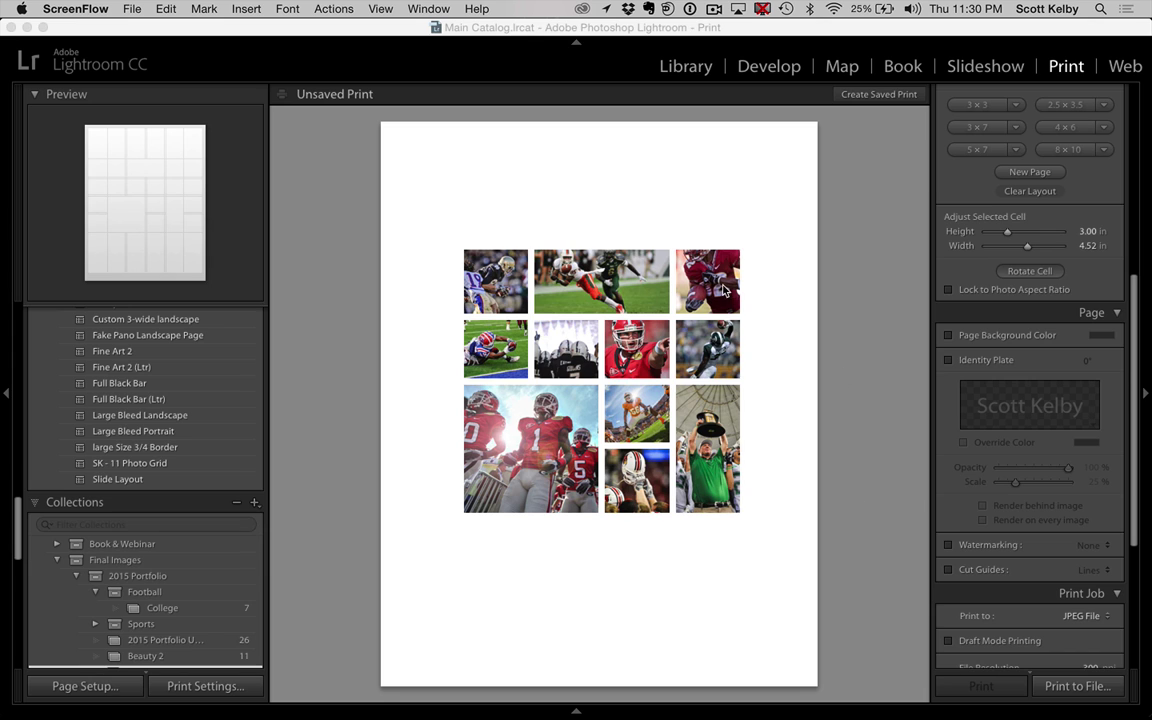
Check the sizes of the top-row and right-column photo cells, then deselect them.
left_click(605, 268)
left_click(705, 300)
left_click(705, 328)
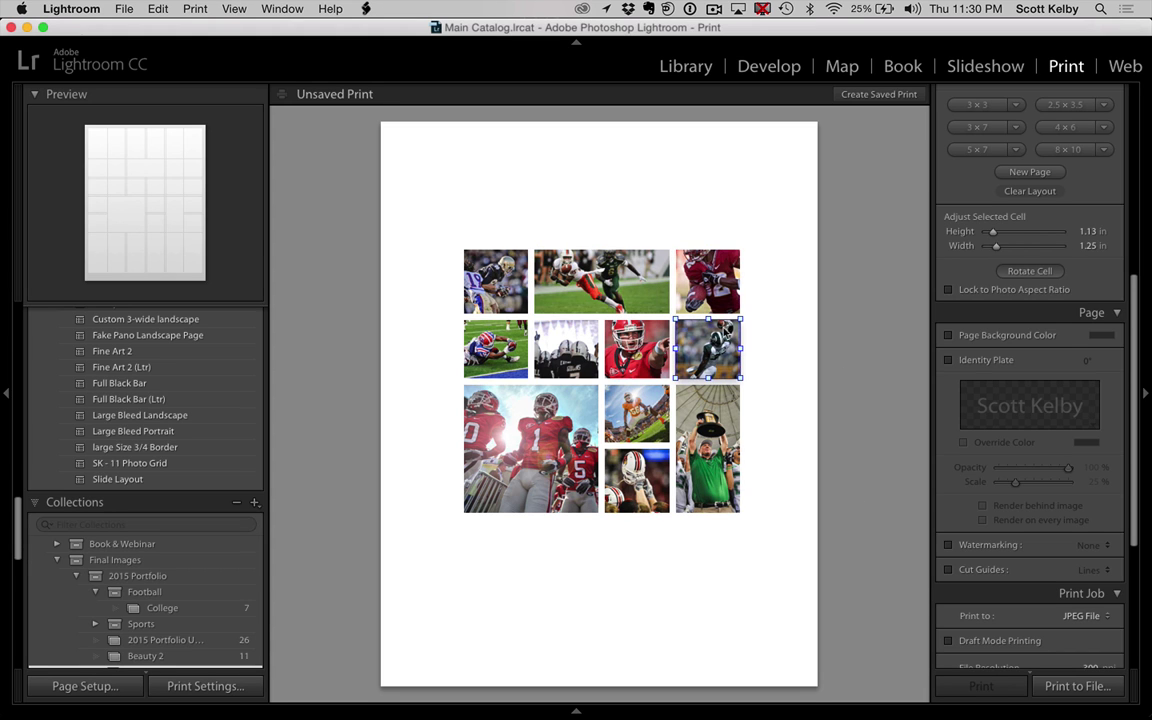
scroll(1000, 195, "up", 10)
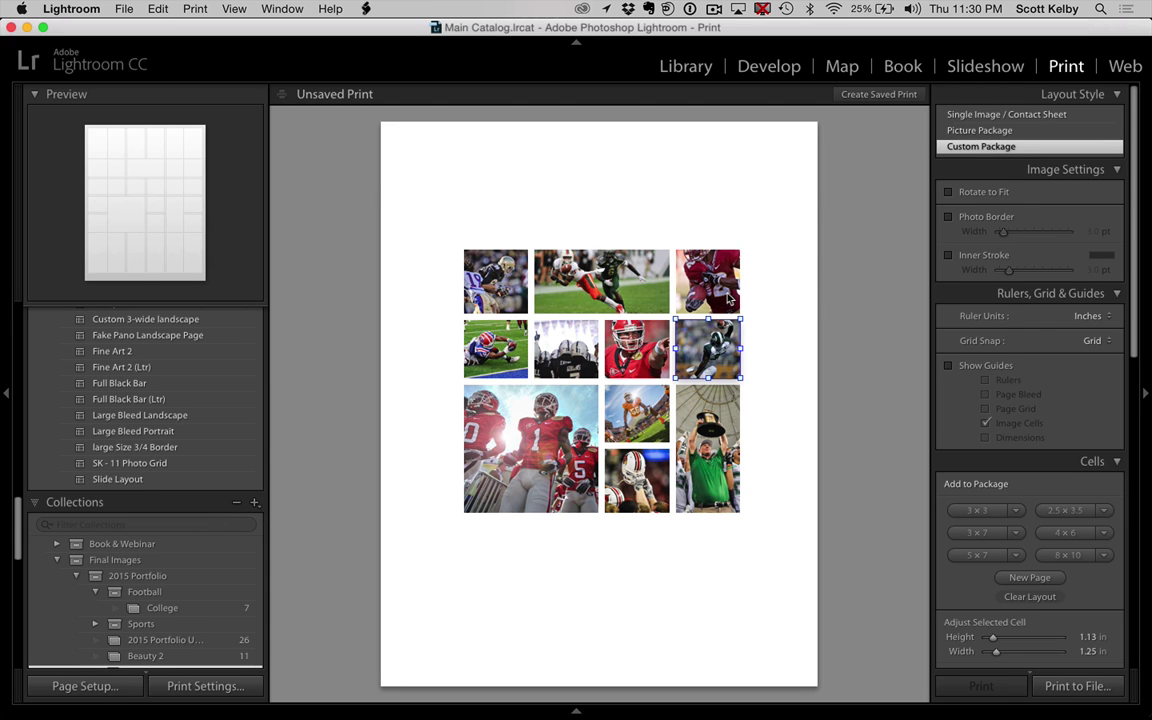
left_click(574, 262)
left_click(607, 209)
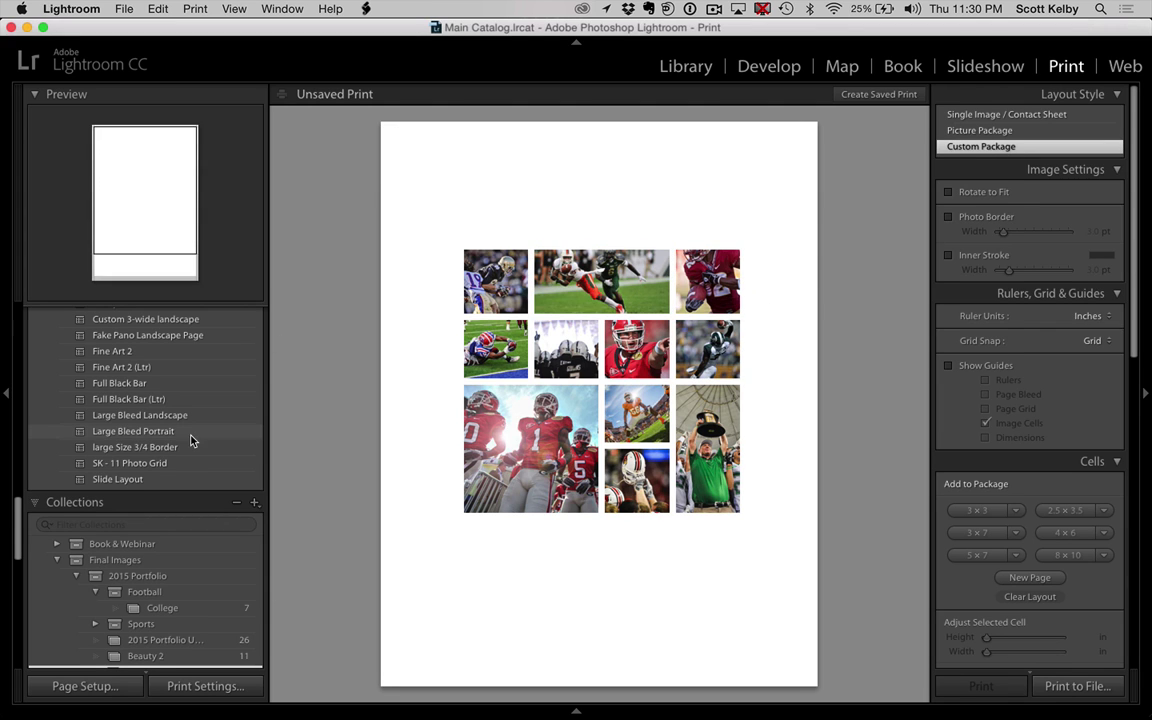
scroll(193, 430, "up", 10)
scroll(193, 430, "up", 10)
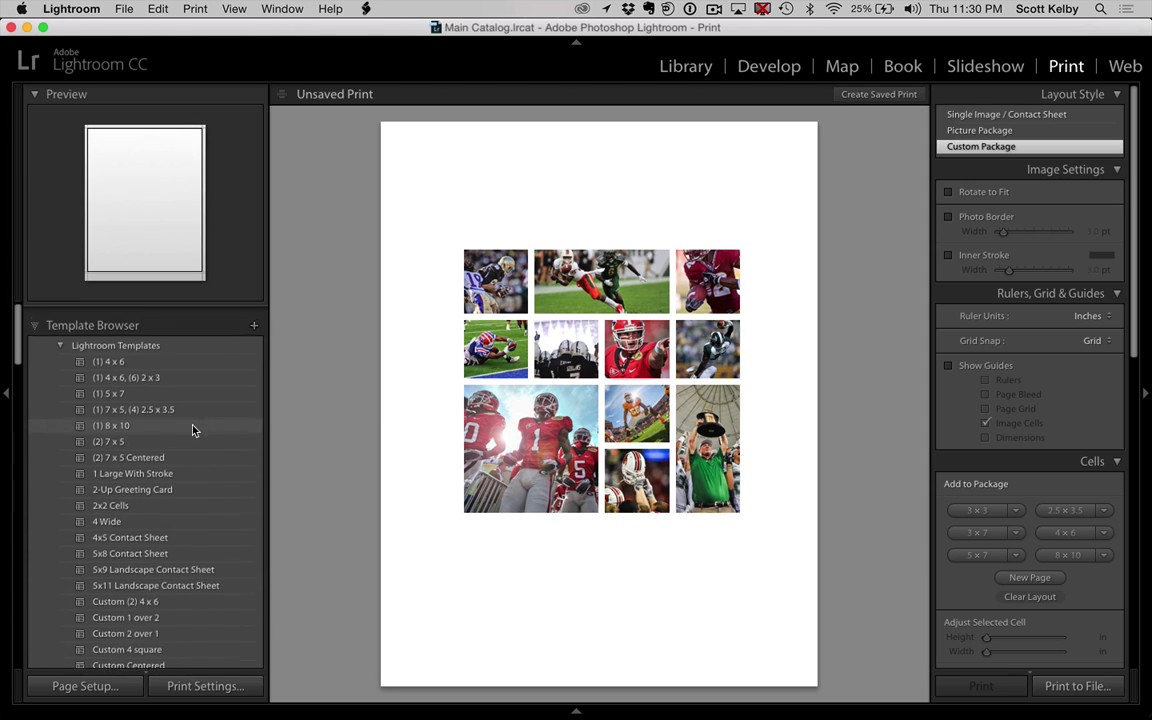
Start a new template and select its placeholder name in the New Template dialog.
left_click(254, 316)
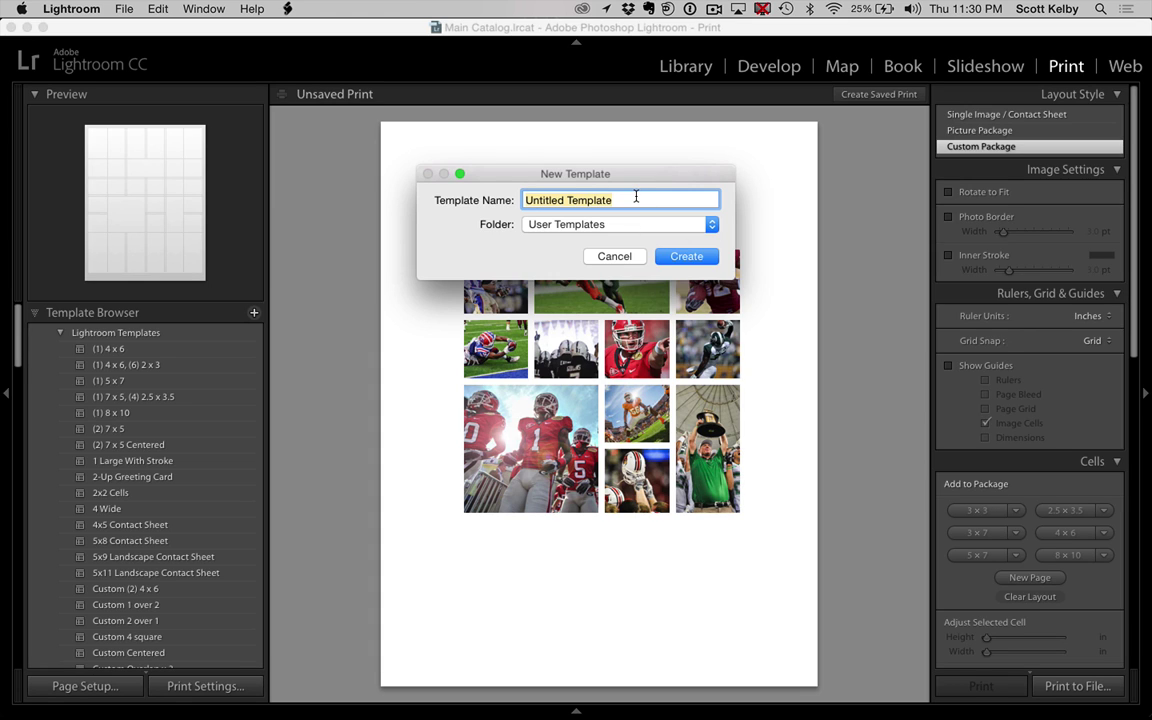
left_click_drag(628, 174, 555, 91)
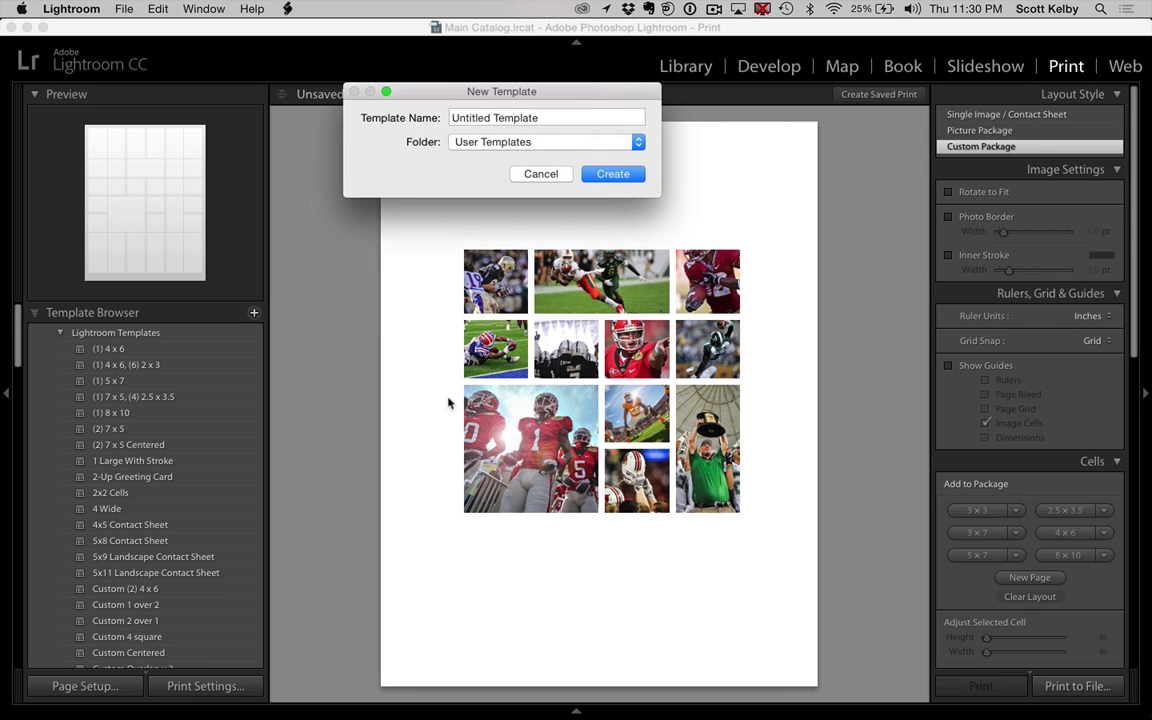
left_click_drag(586, 93, 607, 153)
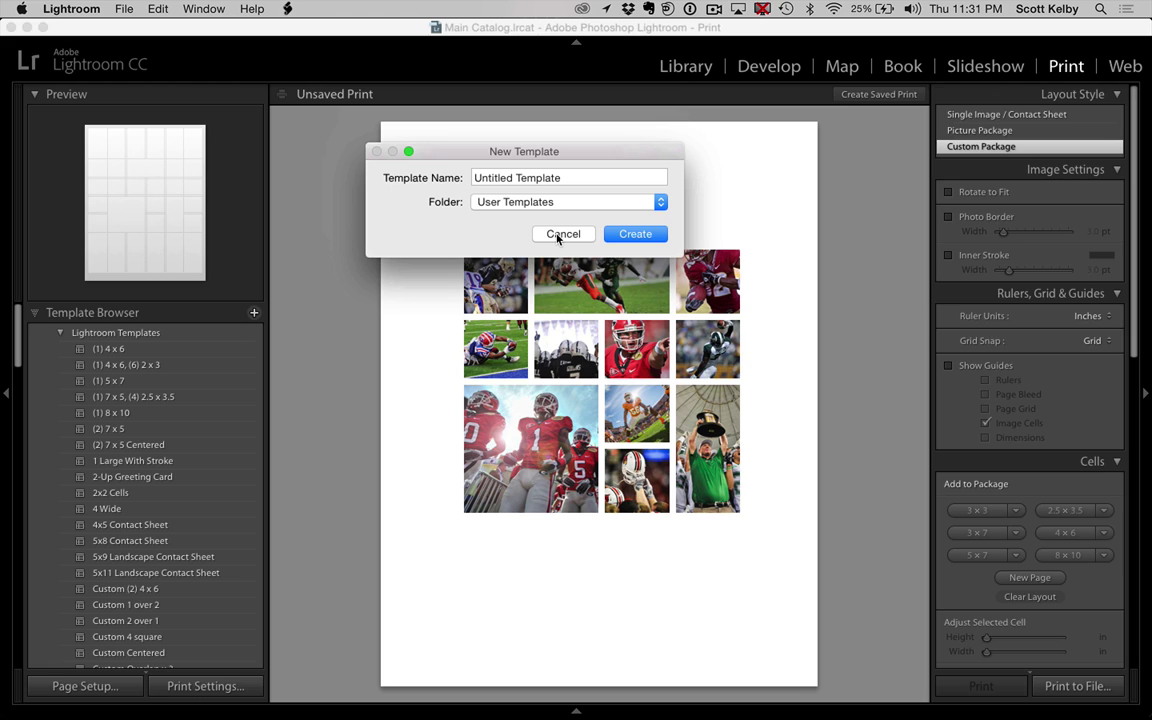
key("Tab")
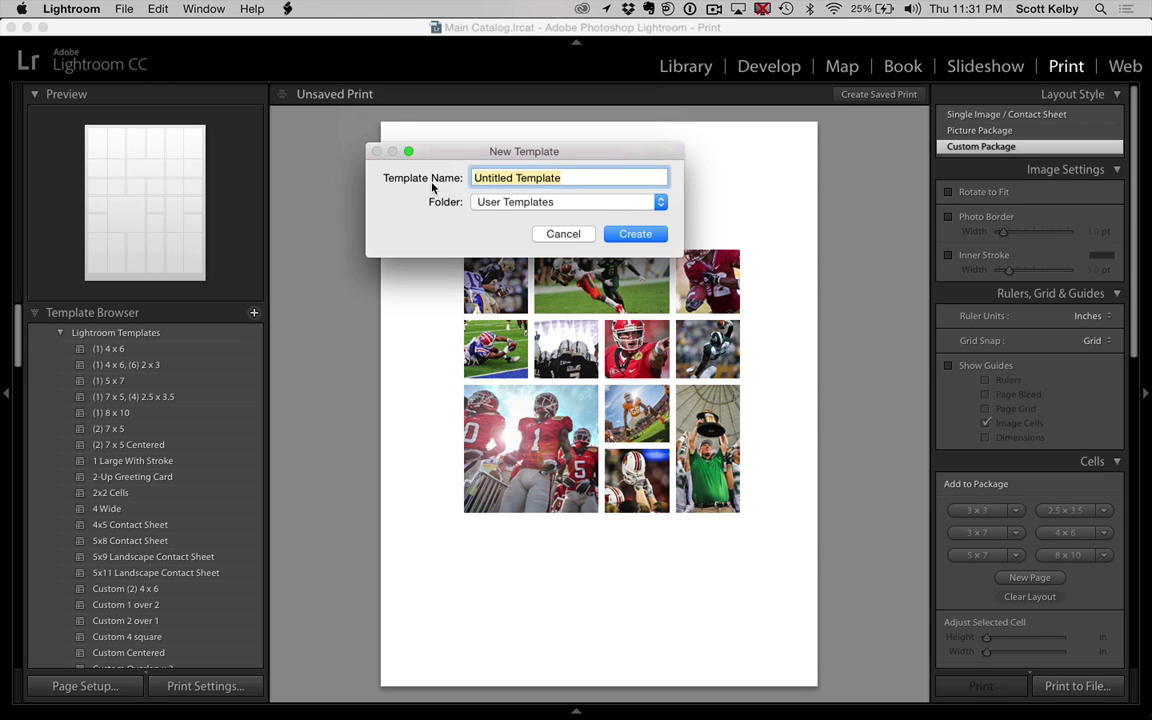
Cancel the new template and browse User Templates down to SK - 11 Photo Grid.
left_click(553, 234)
scroll(159, 406, "down", 10)
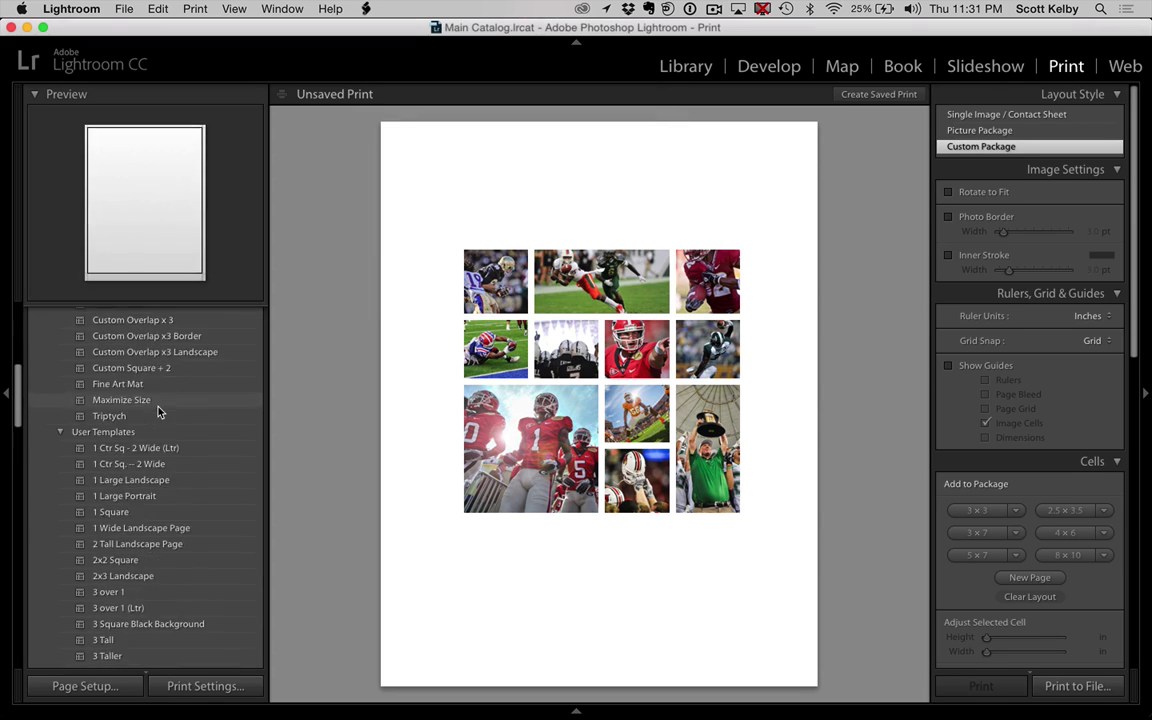
scroll(157, 411, "down", 4)
scroll(157, 411, "up", 8)
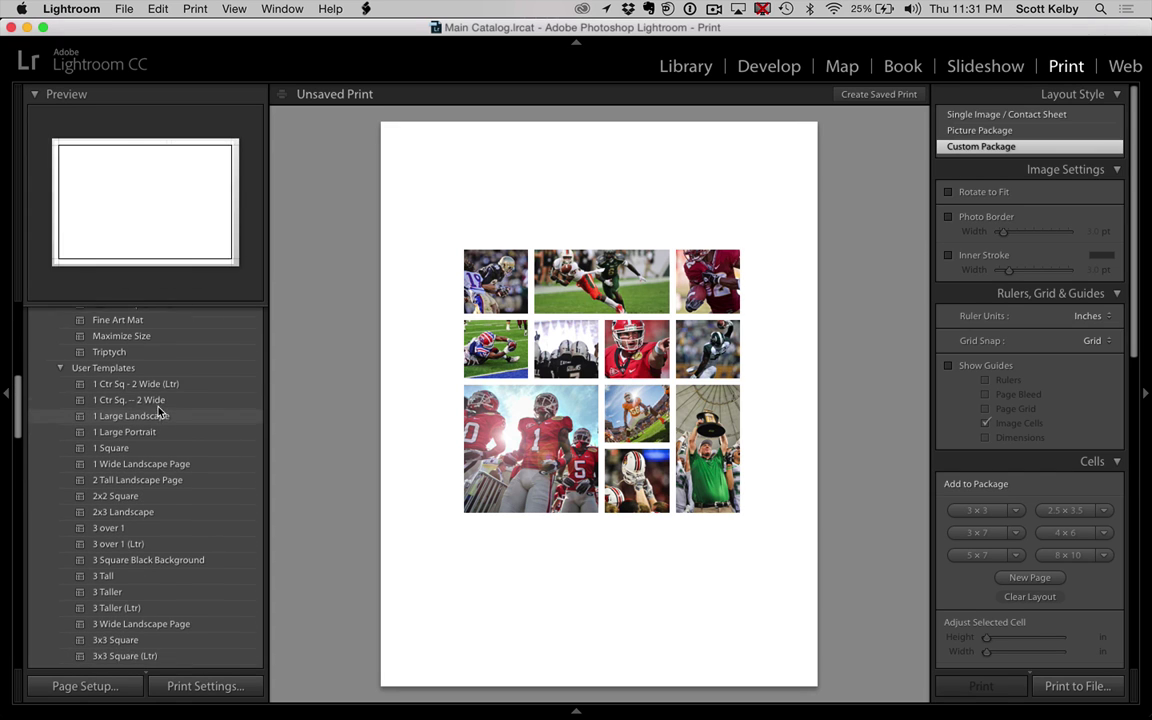
scroll(215, 374, "down", 10)
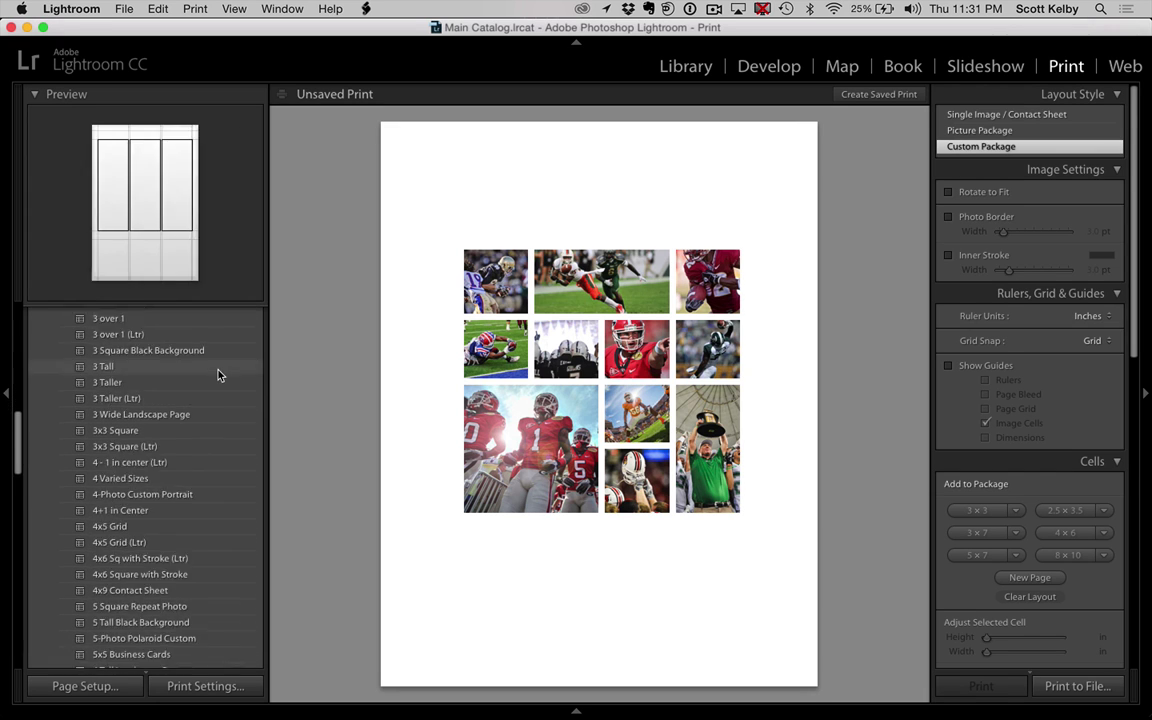
scroll(219, 375, "down", 8)
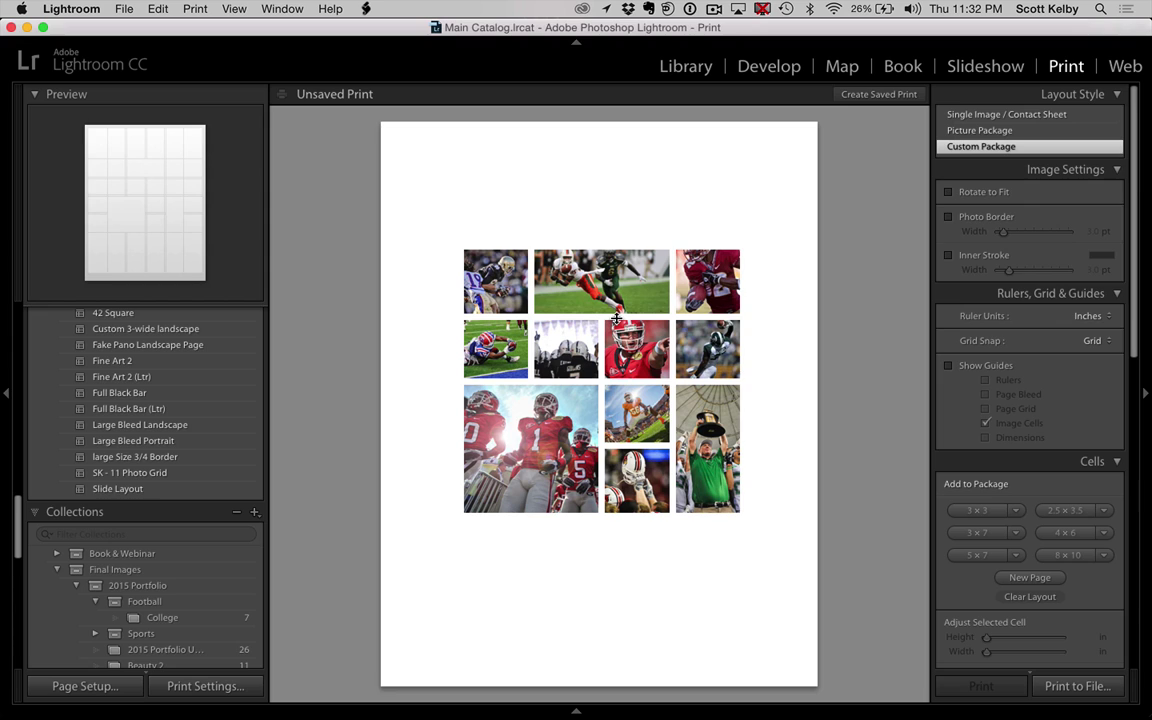
Duplicate the top-right cell above the grid and stretch it across the grid's width.
left_click(697, 297)
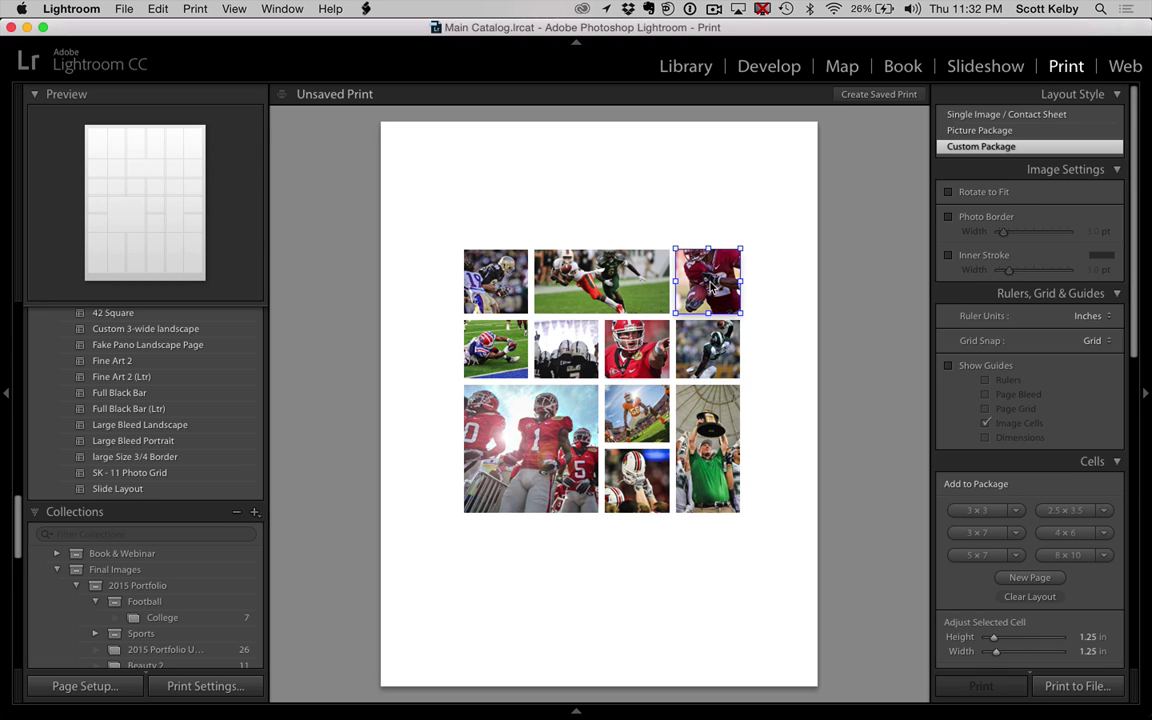
left_click_drag(697, 295, 709, 213)
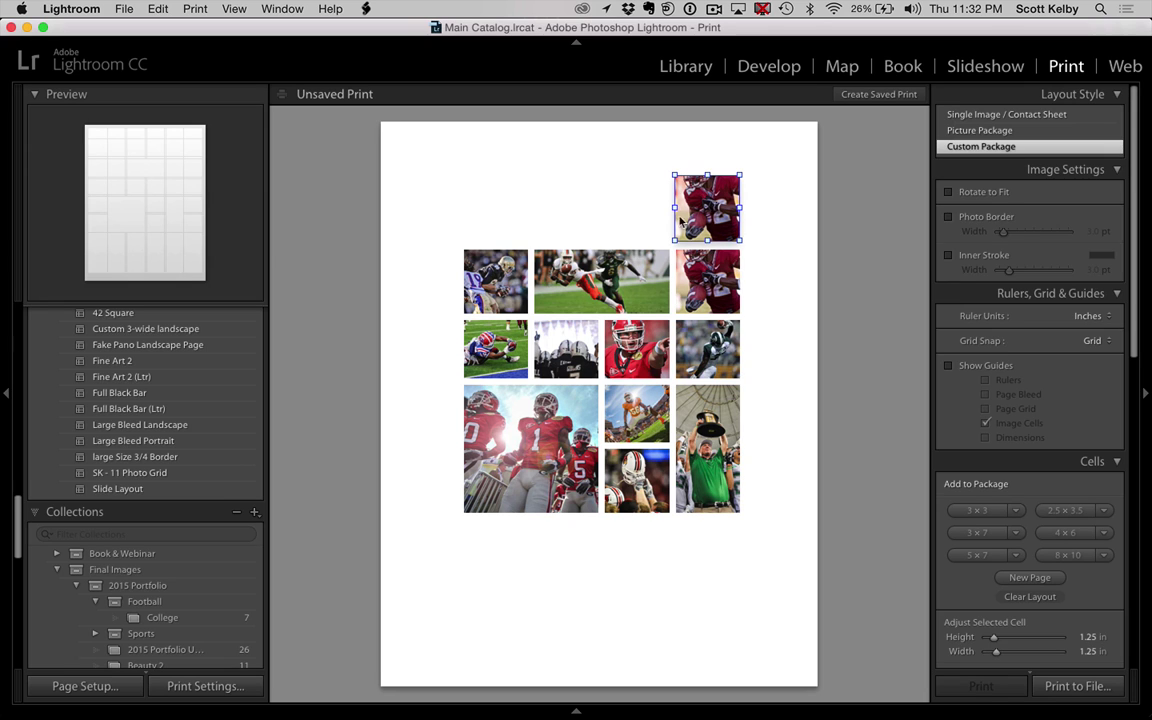
left_click_drag(676, 210, 463, 208)
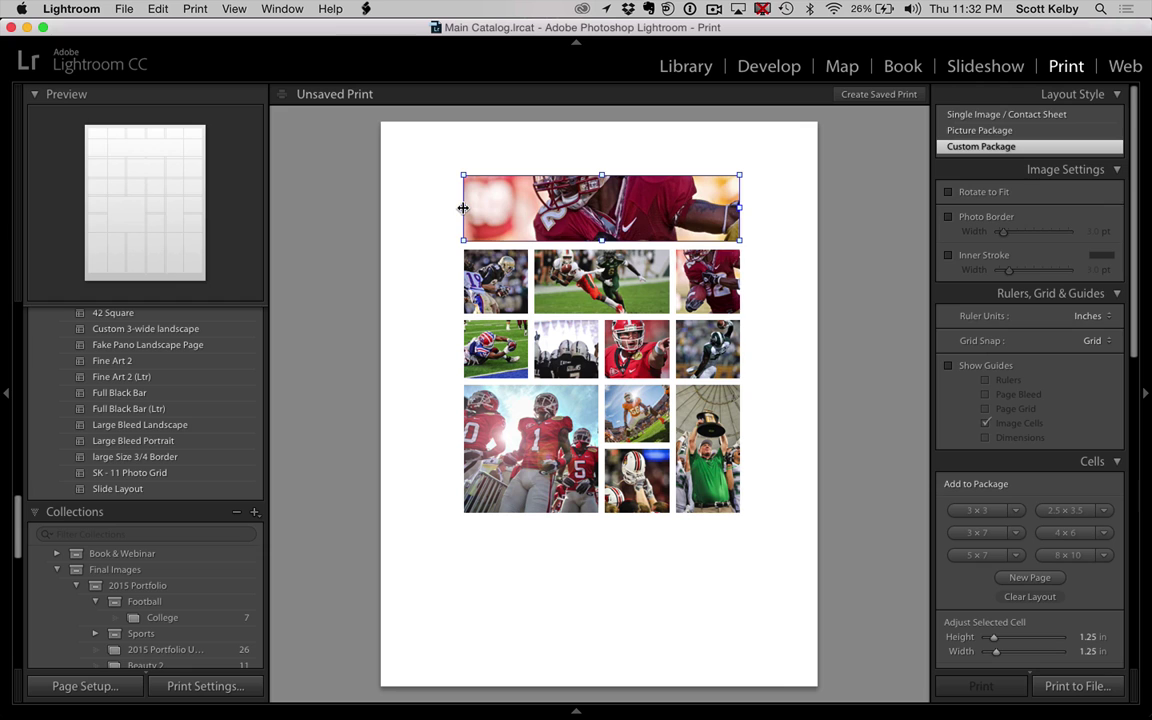
Put the stadium photo in the wide top cell and copy that cell below the grid.
mouse_move(583, 697)
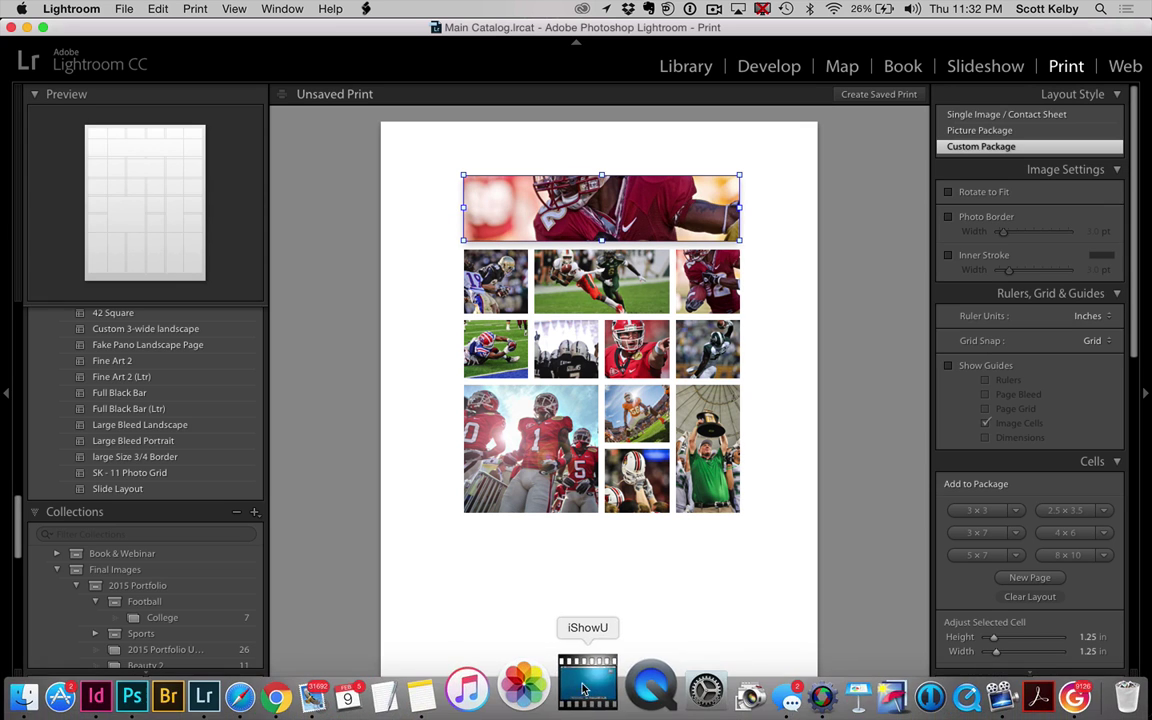
left_click(576, 712)
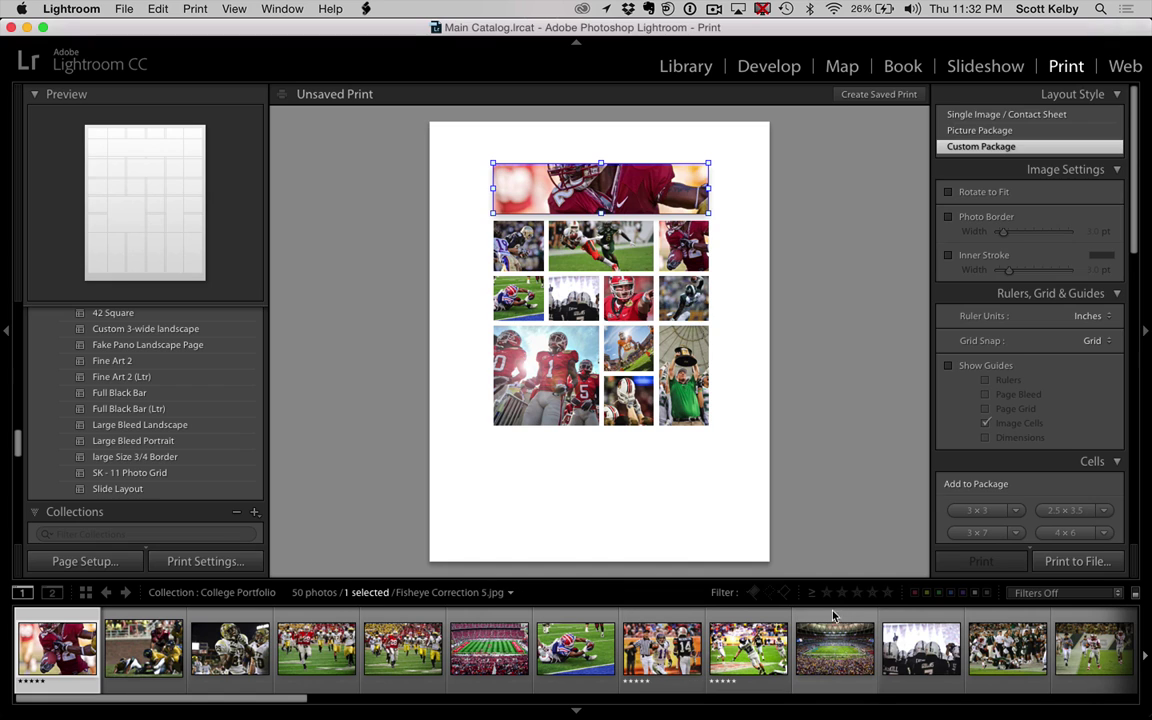
left_click_drag(750, 645, 640, 195)
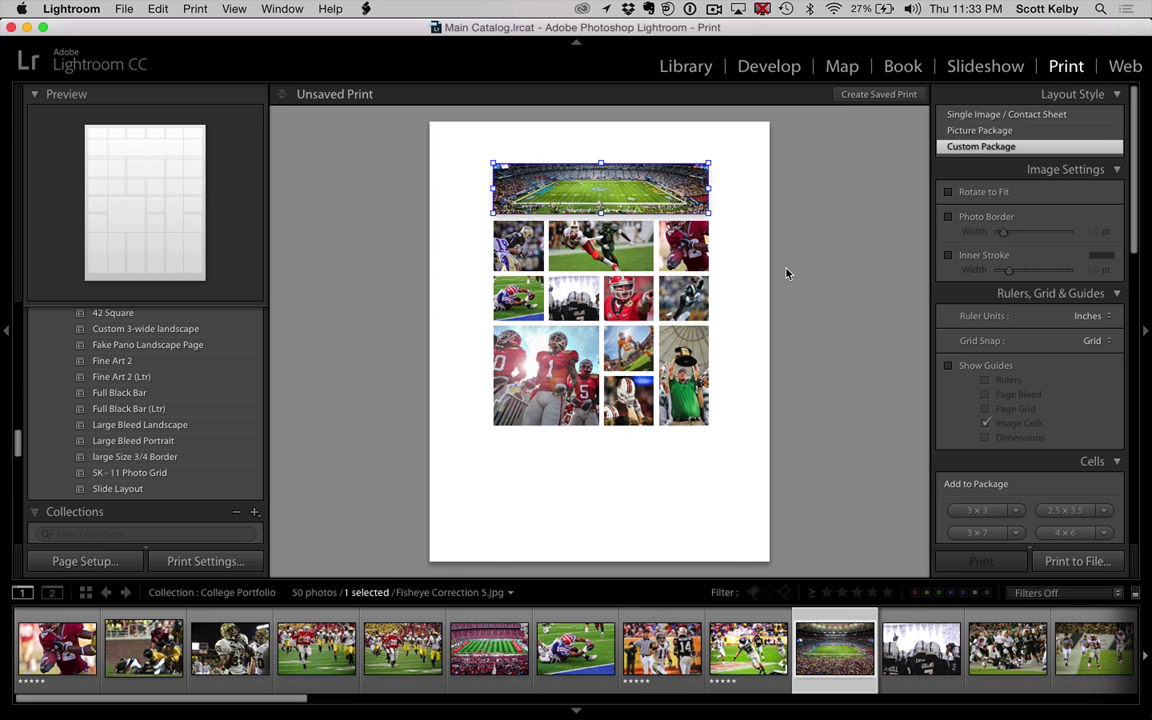
left_click_drag(603, 177, 668, 461)
Fill the bottom cell with the running-players photo, framed to show their heads.
left_click_drag(920, 648, 600, 455)
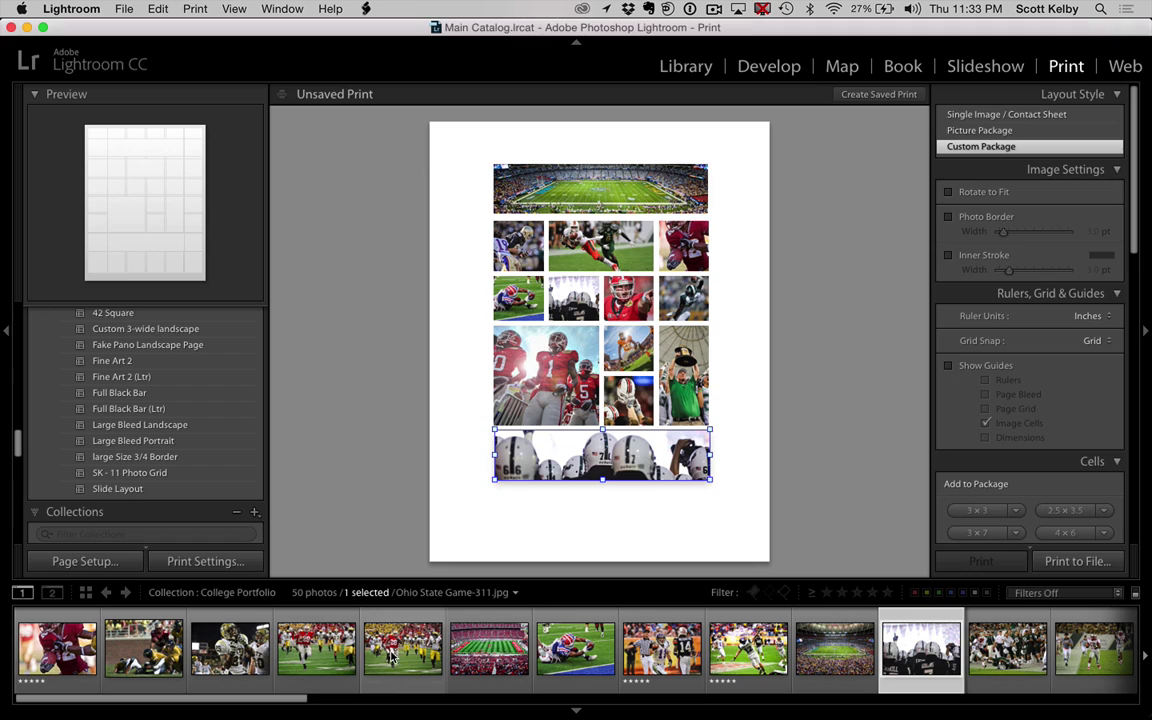
left_click_drag(316, 648, 600, 458)
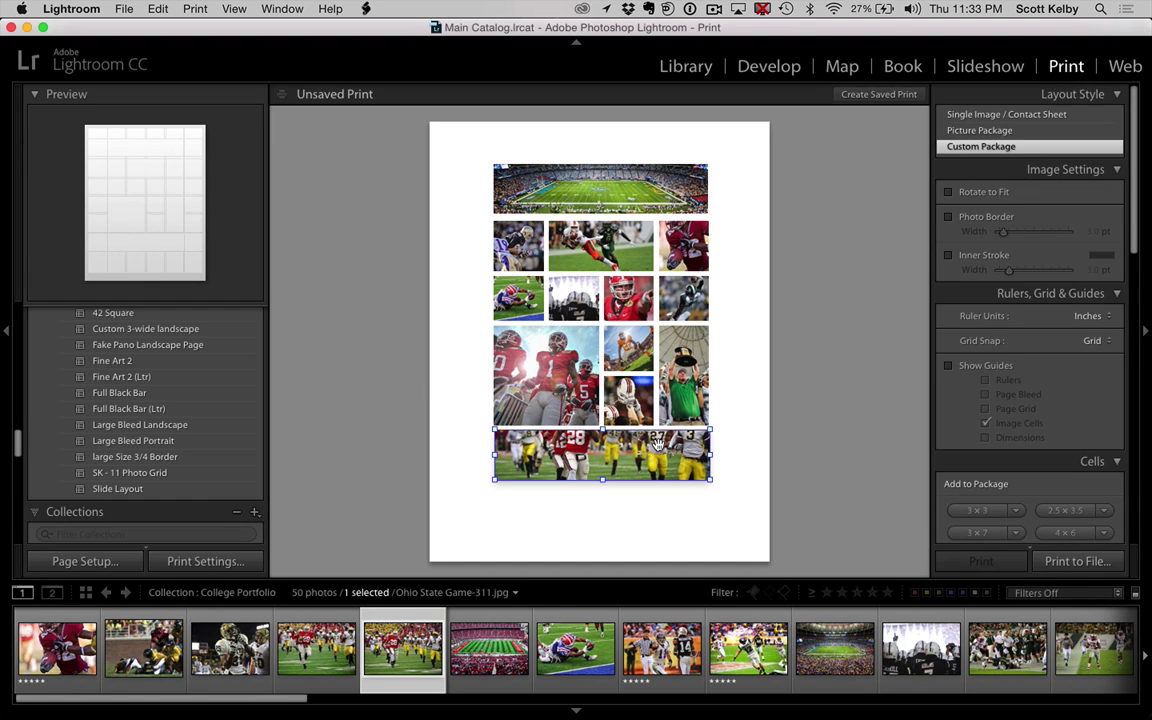
left_click_drag(657, 443, 658, 470)
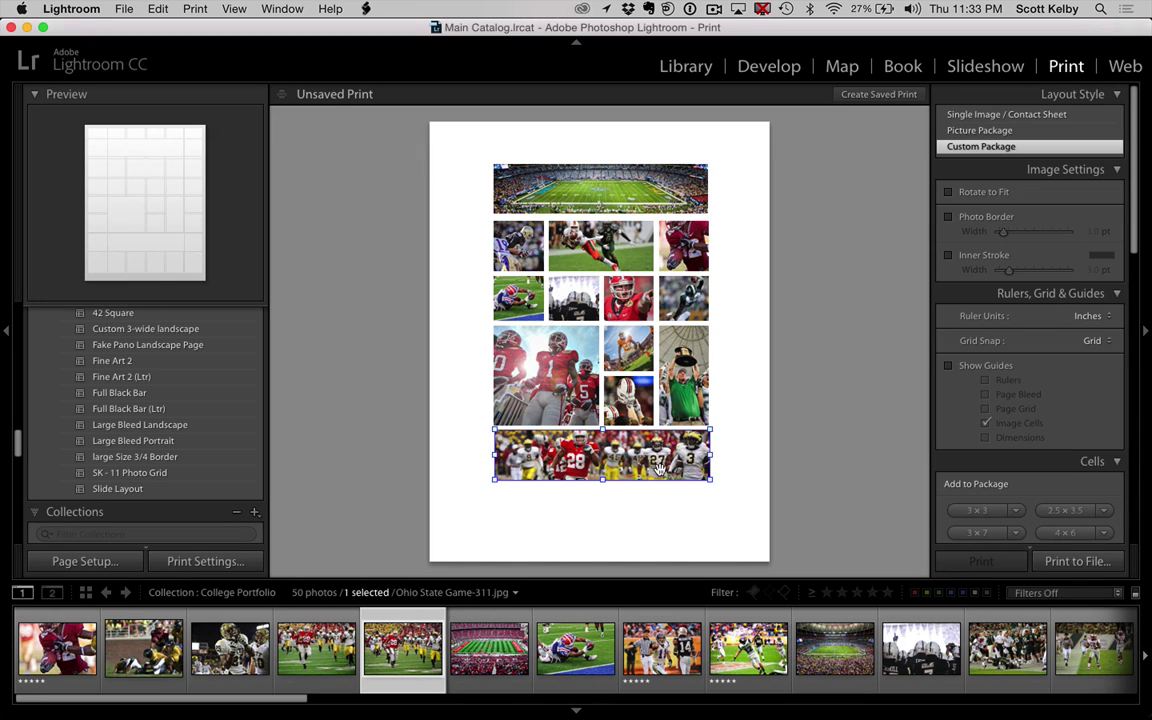
left_click(800, 471)
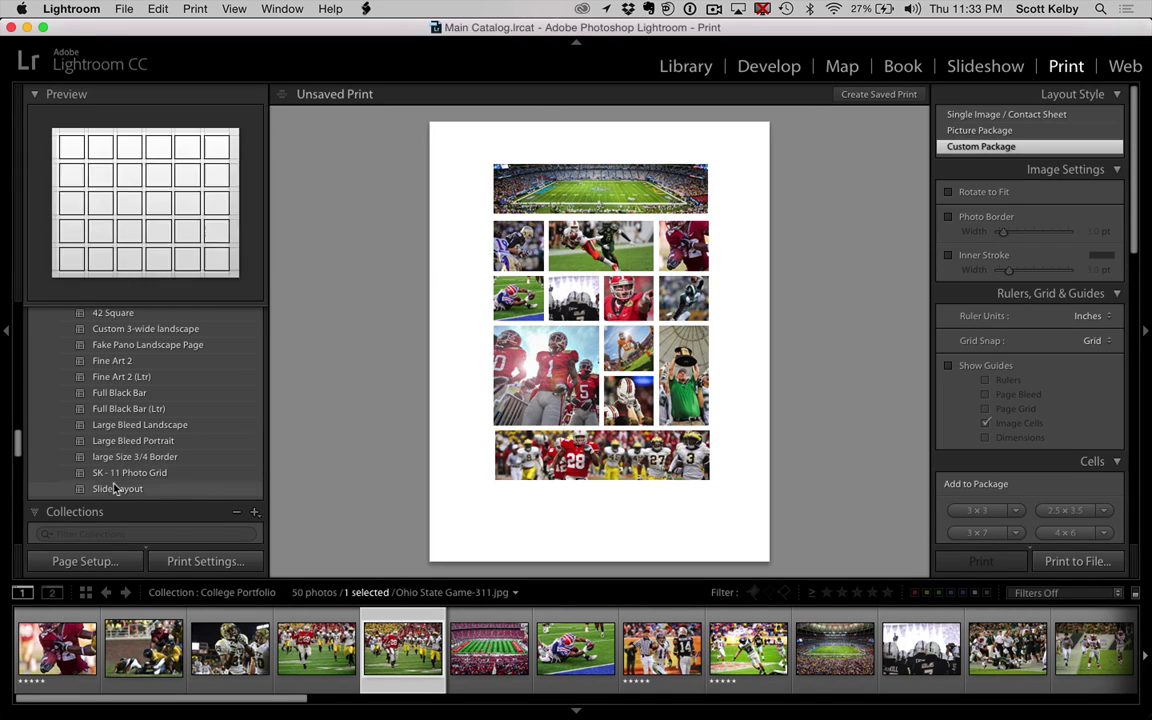
Update SK - 11 Photo Grid with the current layout, then undo both wide cells.
right_click(207, 476)
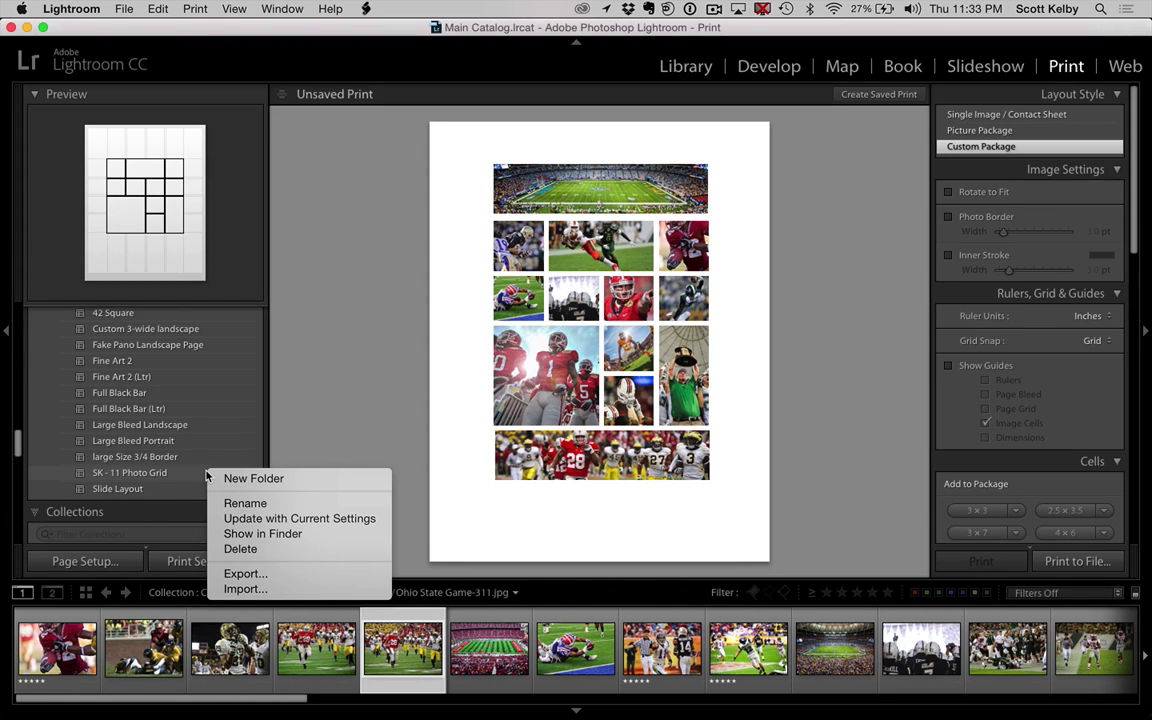
left_click(335, 519)
key("super+z")
key("super+z")
key("super+z")
key("super+z")
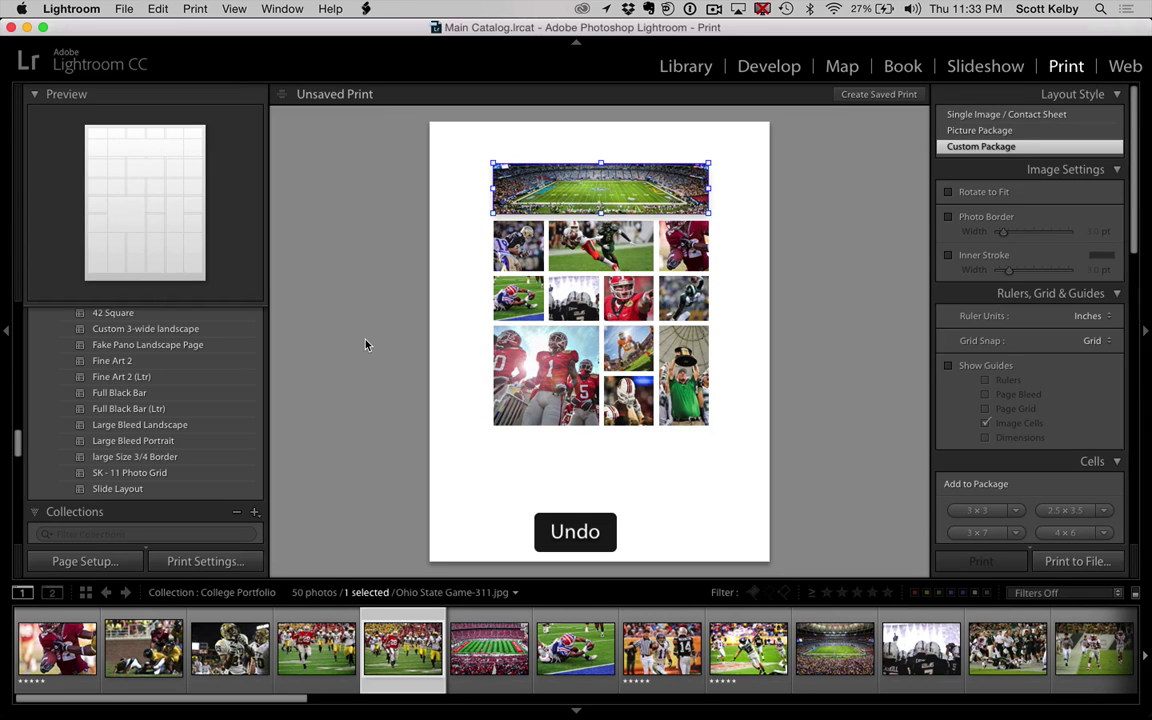
key("super+z")
key("super+z")
key("super+z")
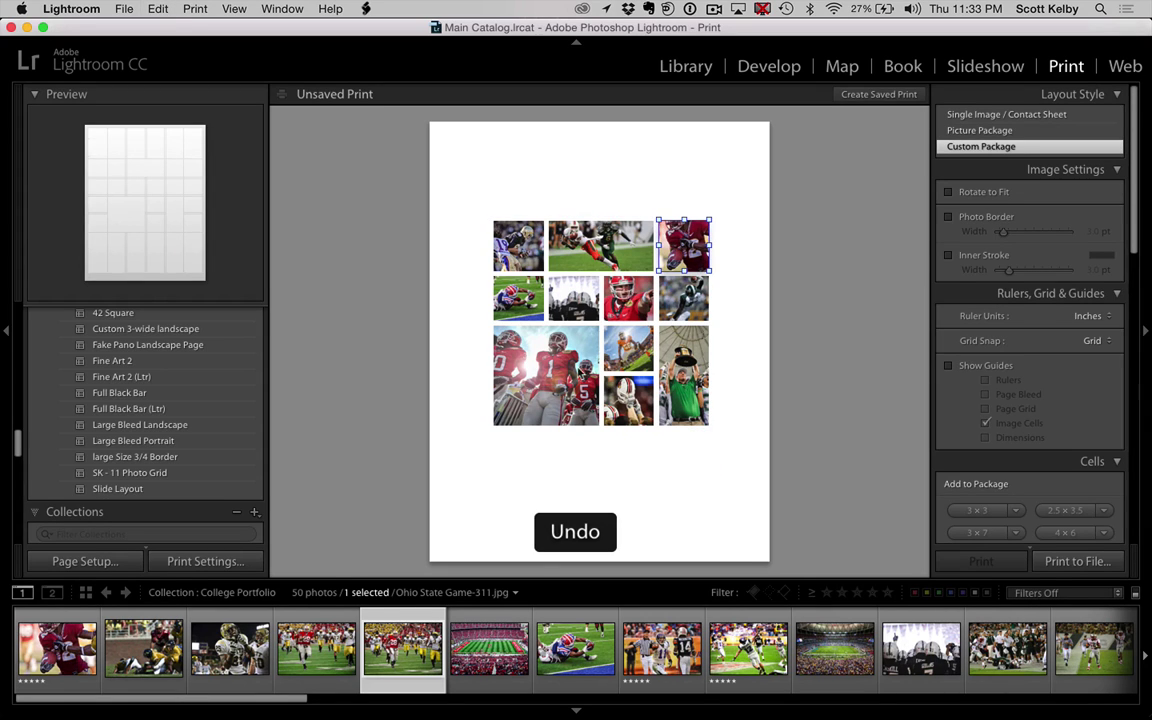
left_click(788, 377)
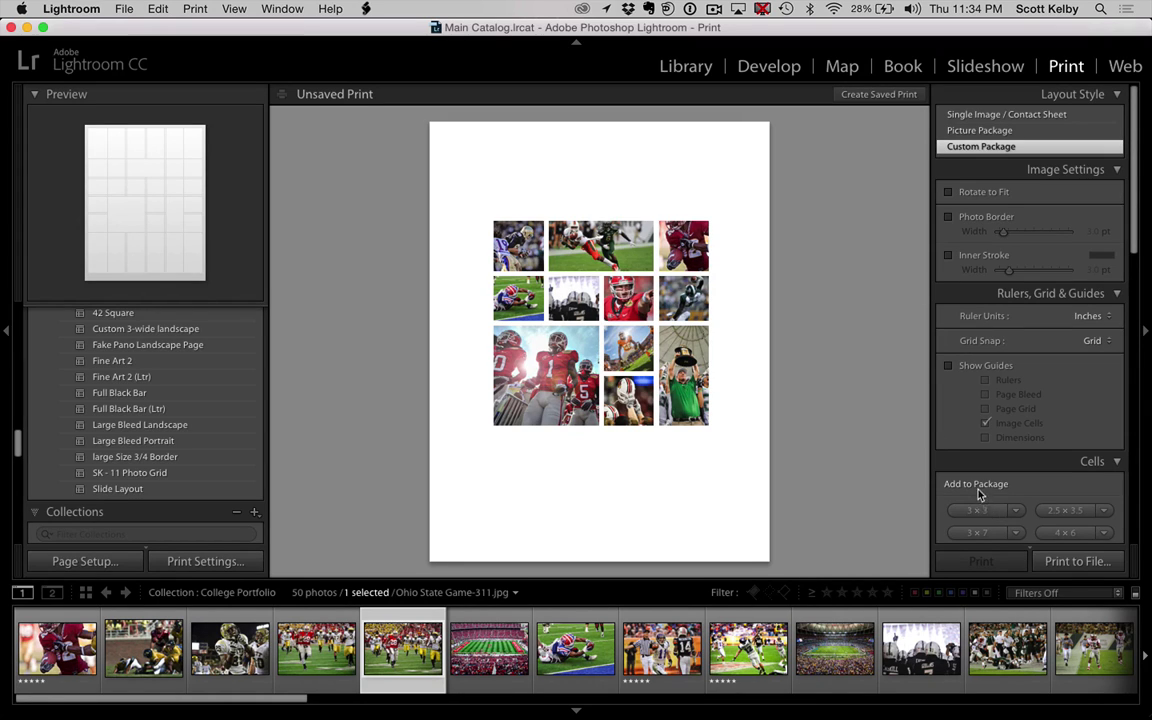
Add a 3×3 cell holding the referee photo on page 2, match its aspect ratio, then delete it.
scroll(1040, 437, "down", 3)
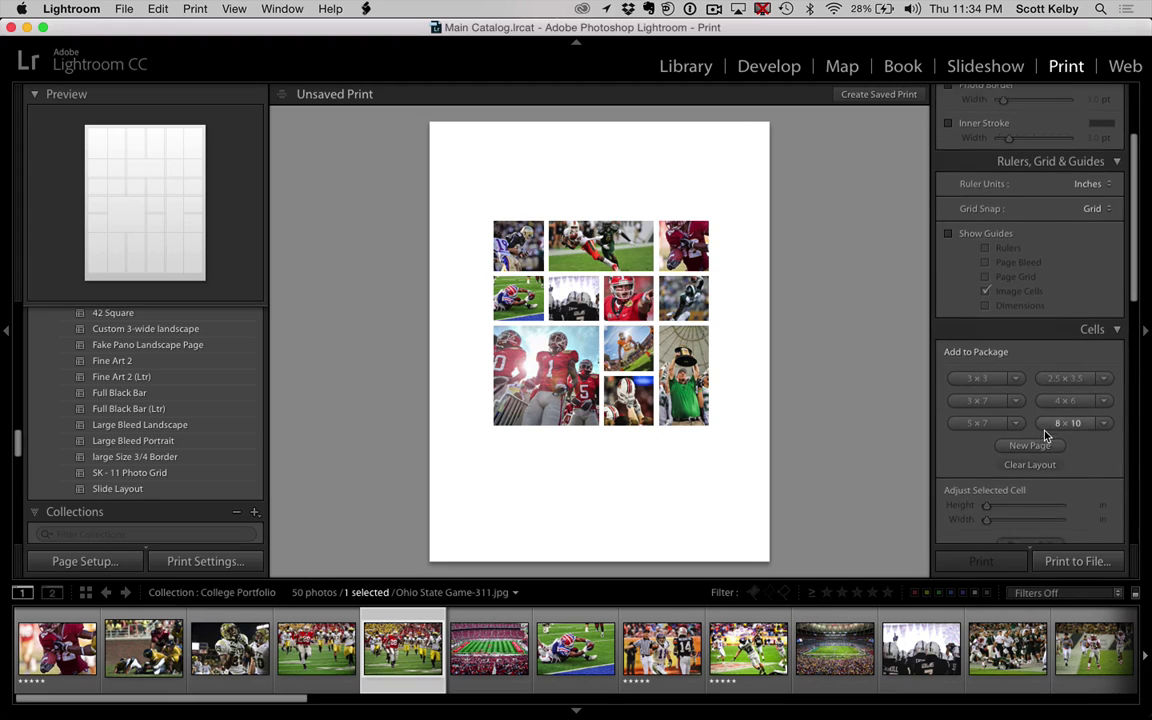
left_click(992, 369)
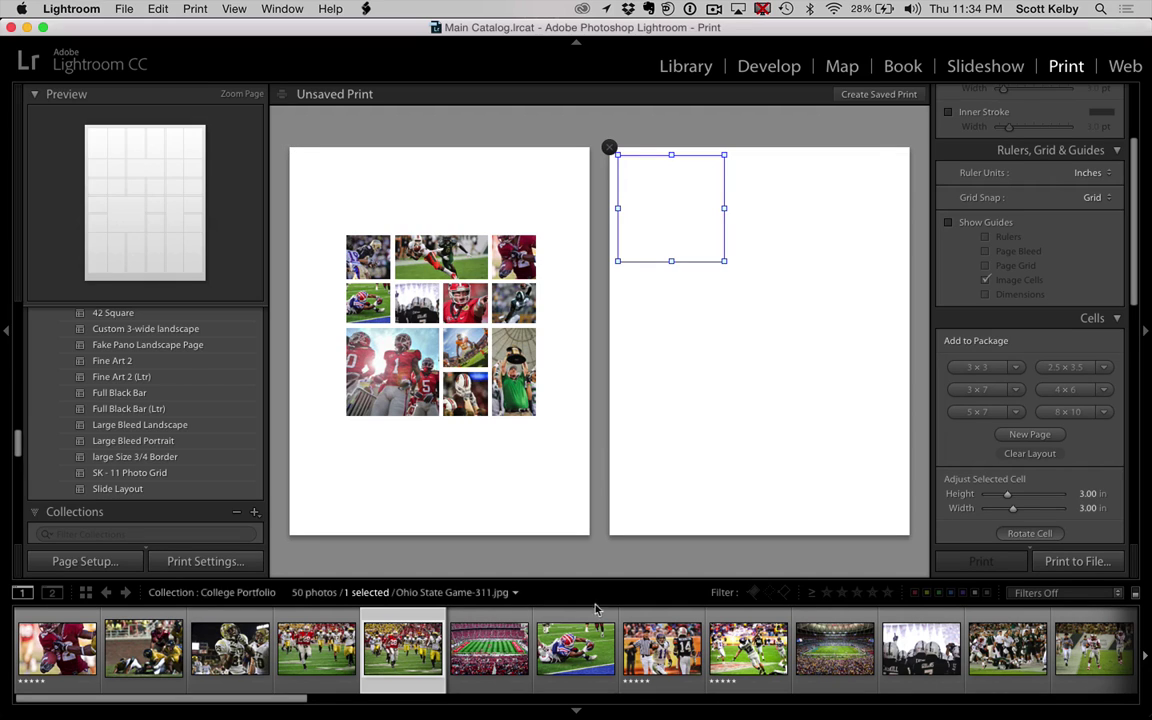
left_click_drag(660, 645, 669, 234)
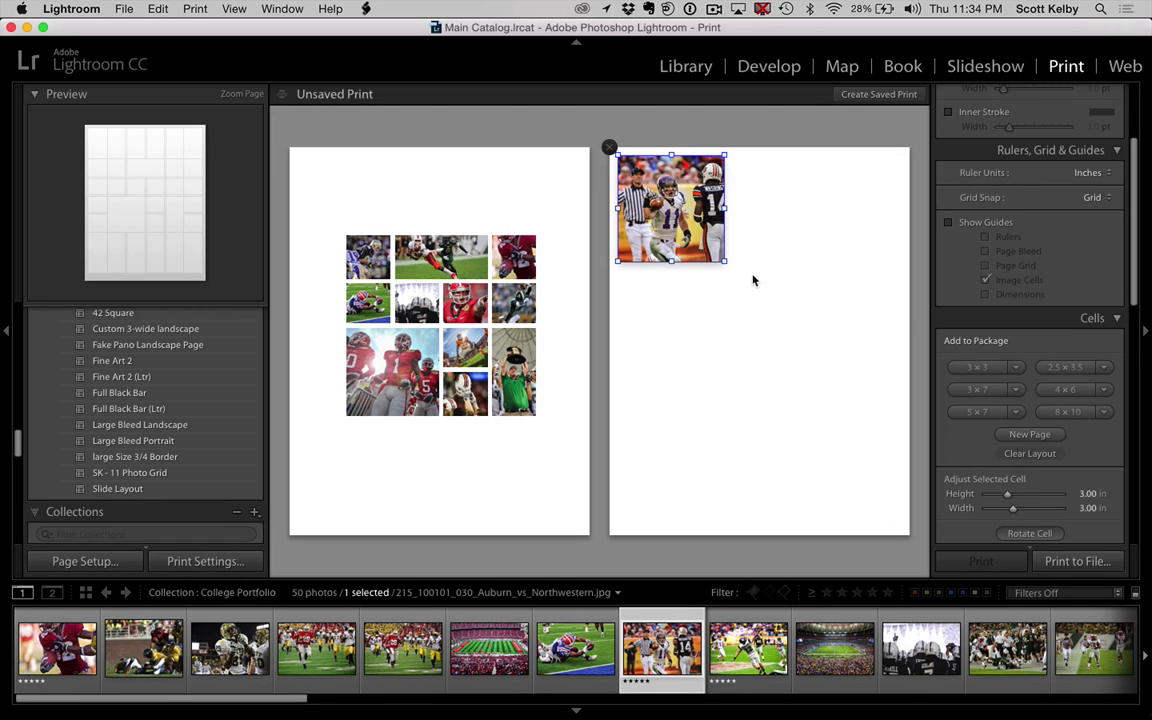
left_click_drag(684, 226, 688, 226)
right_click(676, 197)
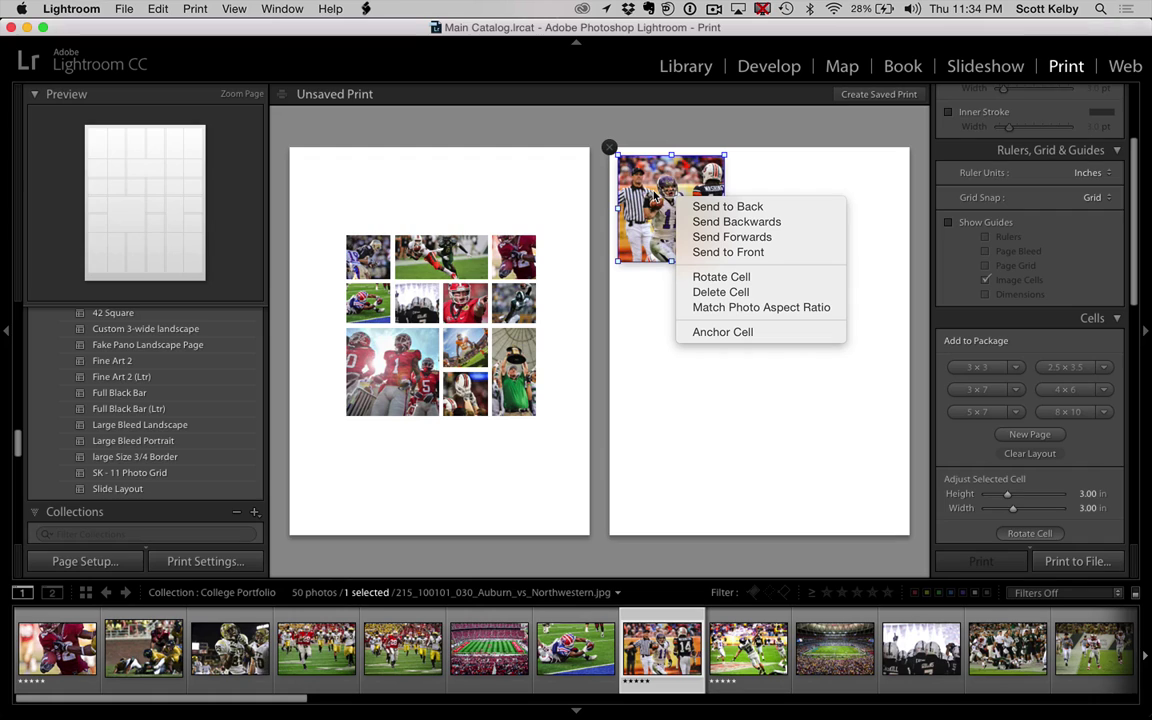
left_click(803, 309)
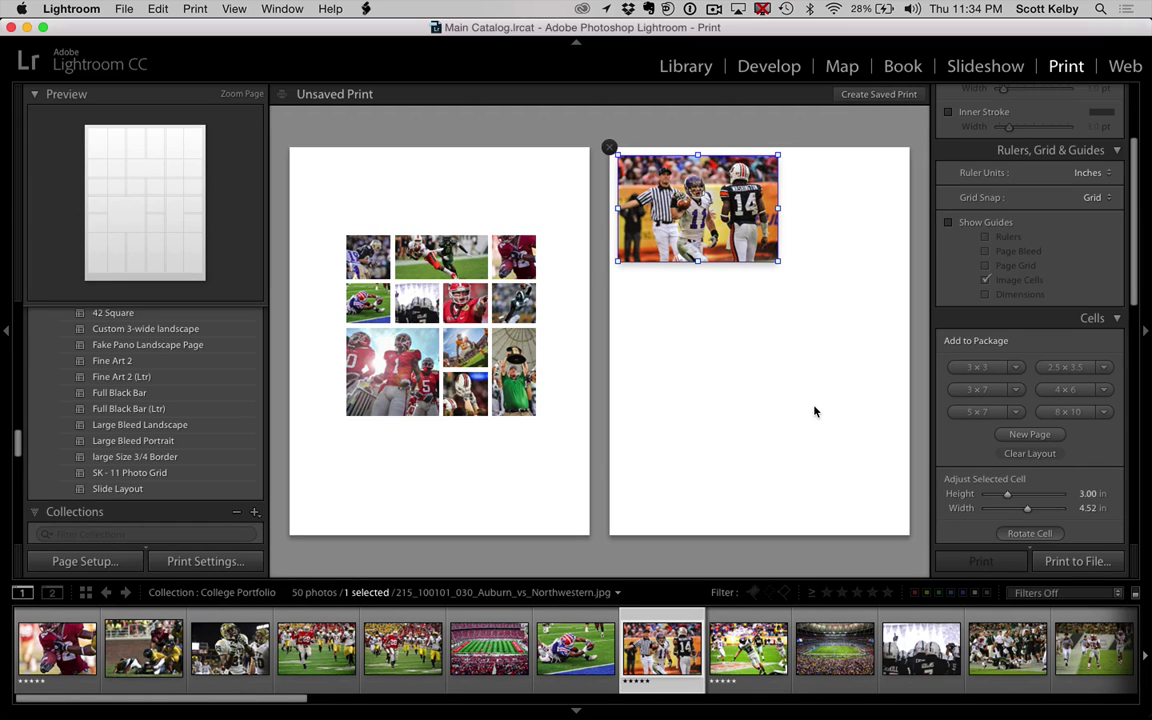
key("Delete")
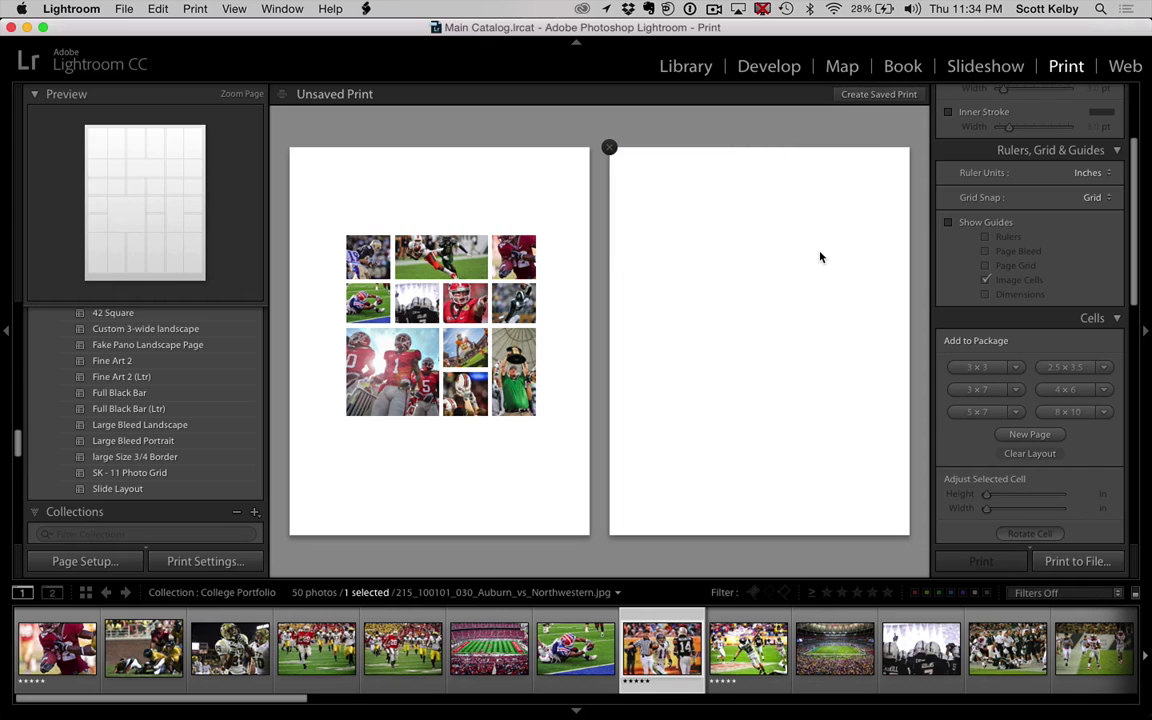
Delete the empty second page and nudge the top-right photo cell slightly.
left_click(609, 147)
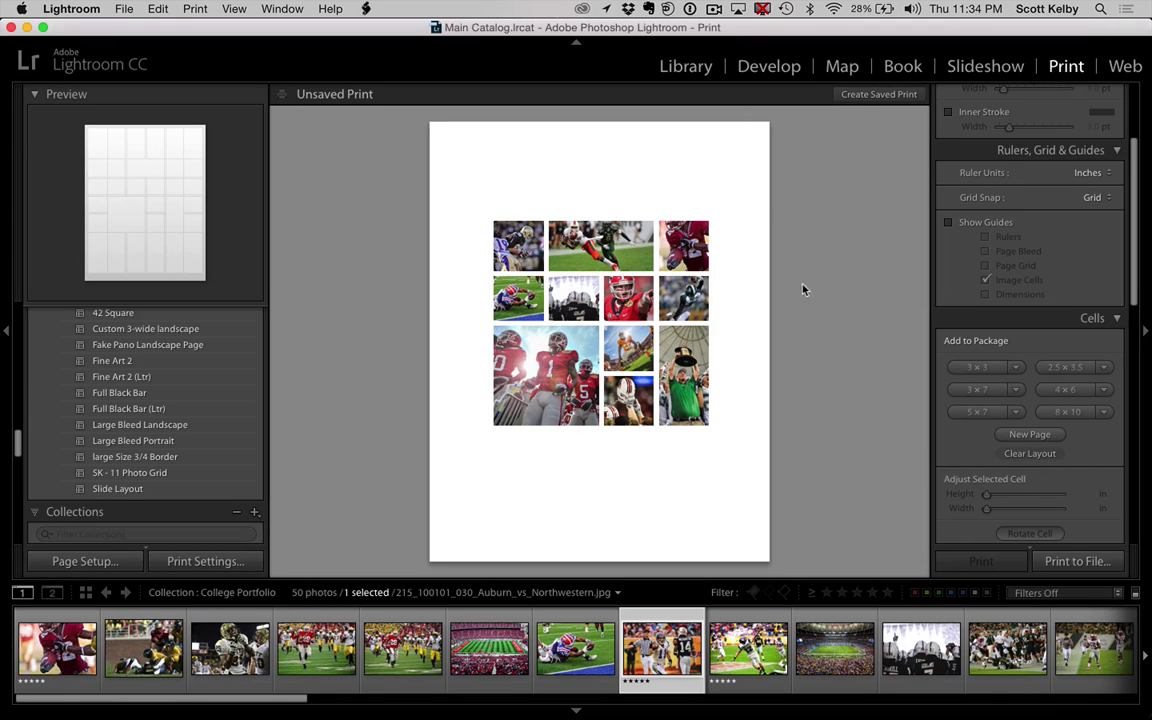
left_click(697, 254)
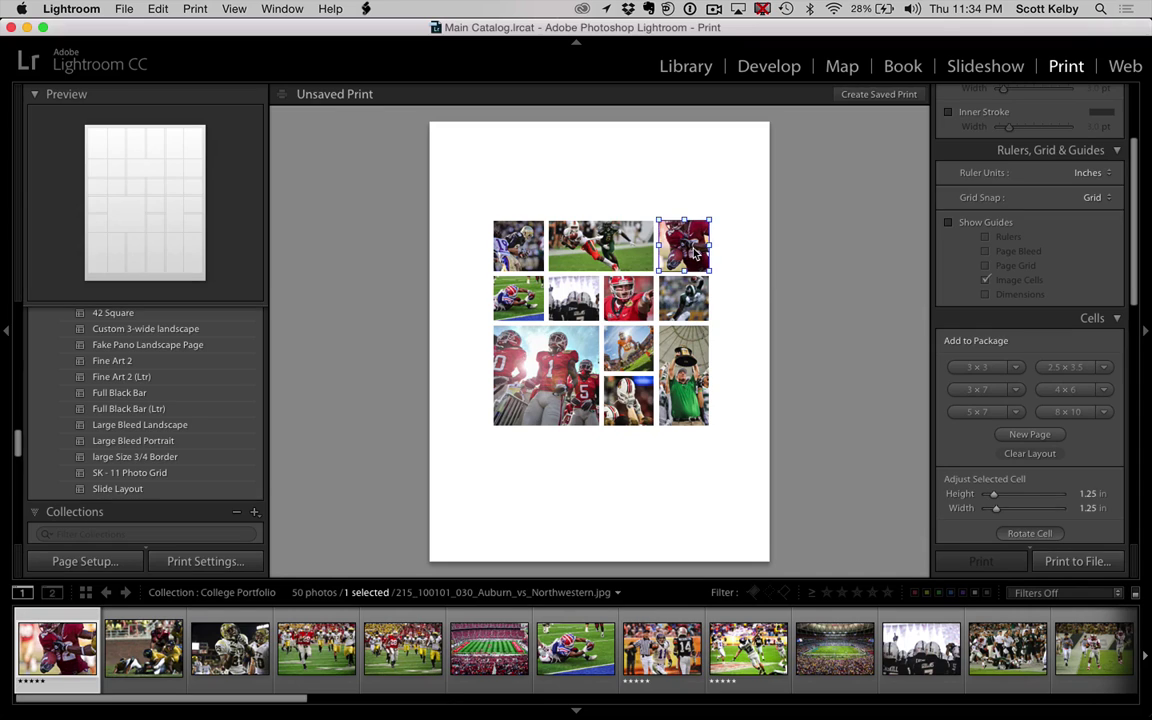
left_click_drag(697, 254, 625, 229)
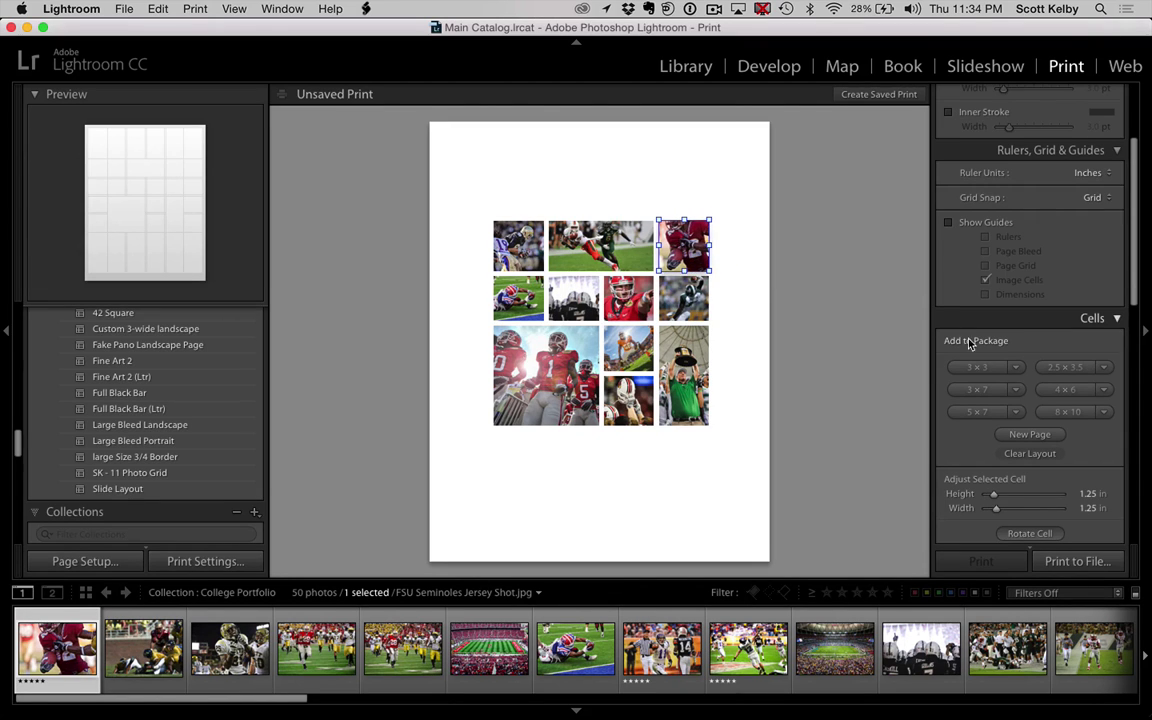
scroll(1040, 397, "down", 10)
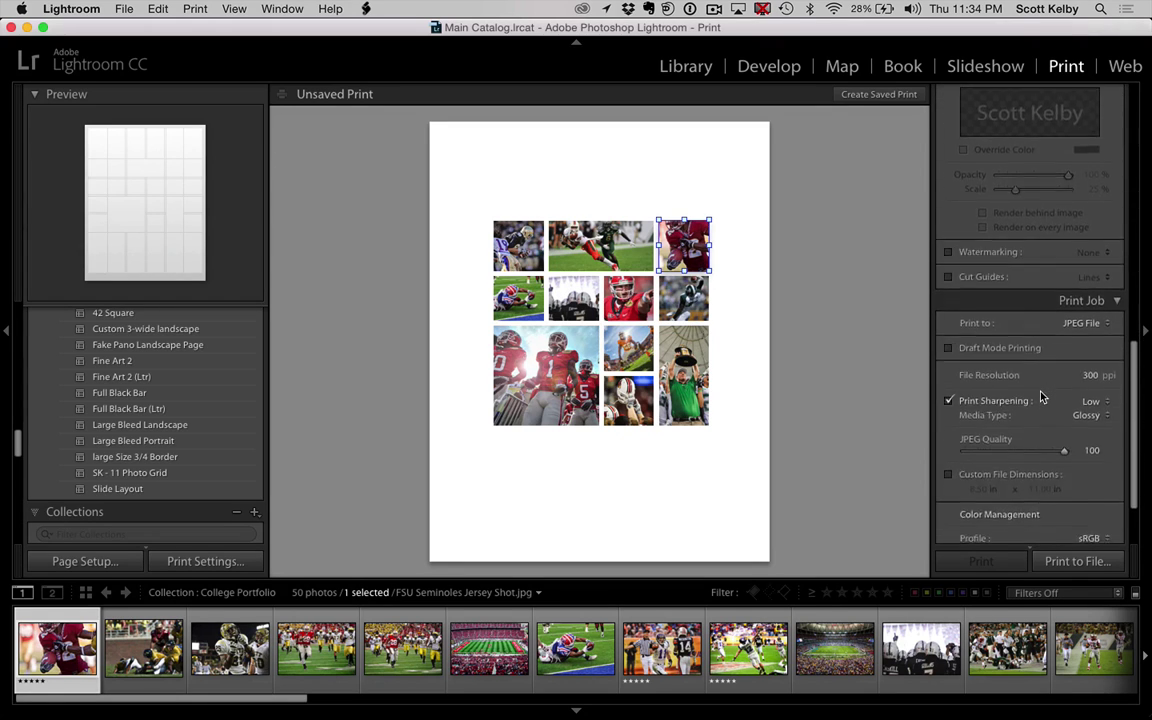
scroll(1040, 397, "up", 10)
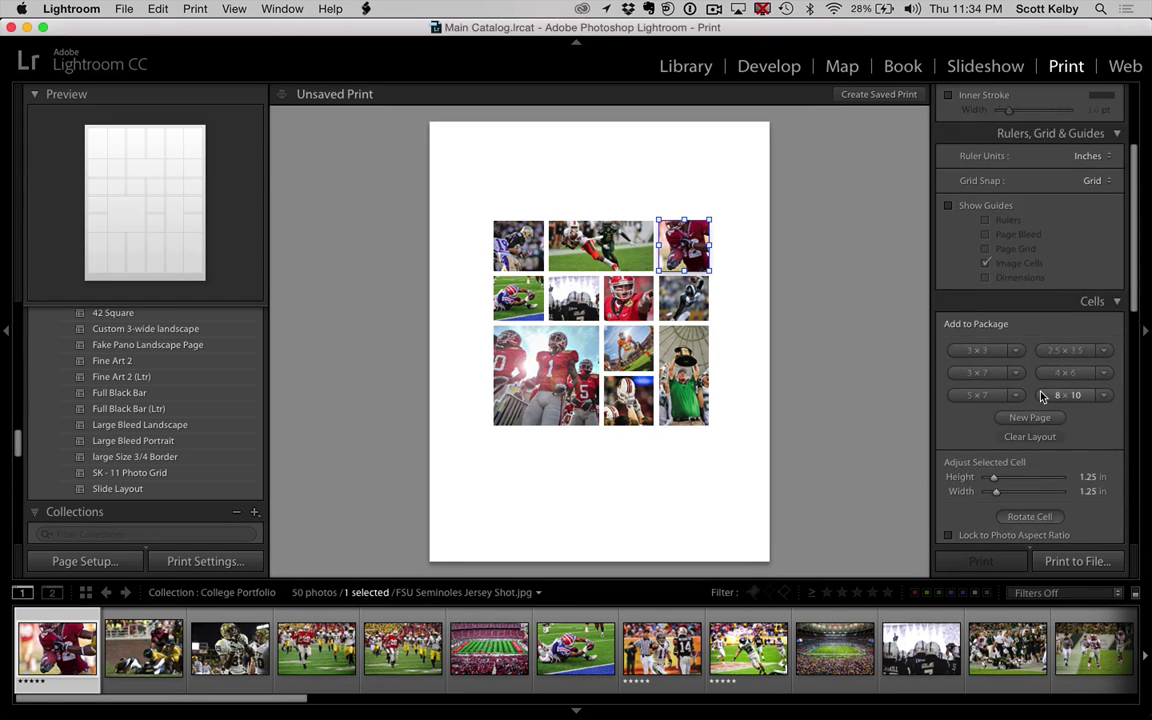
scroll(1040, 397, "up", 2)
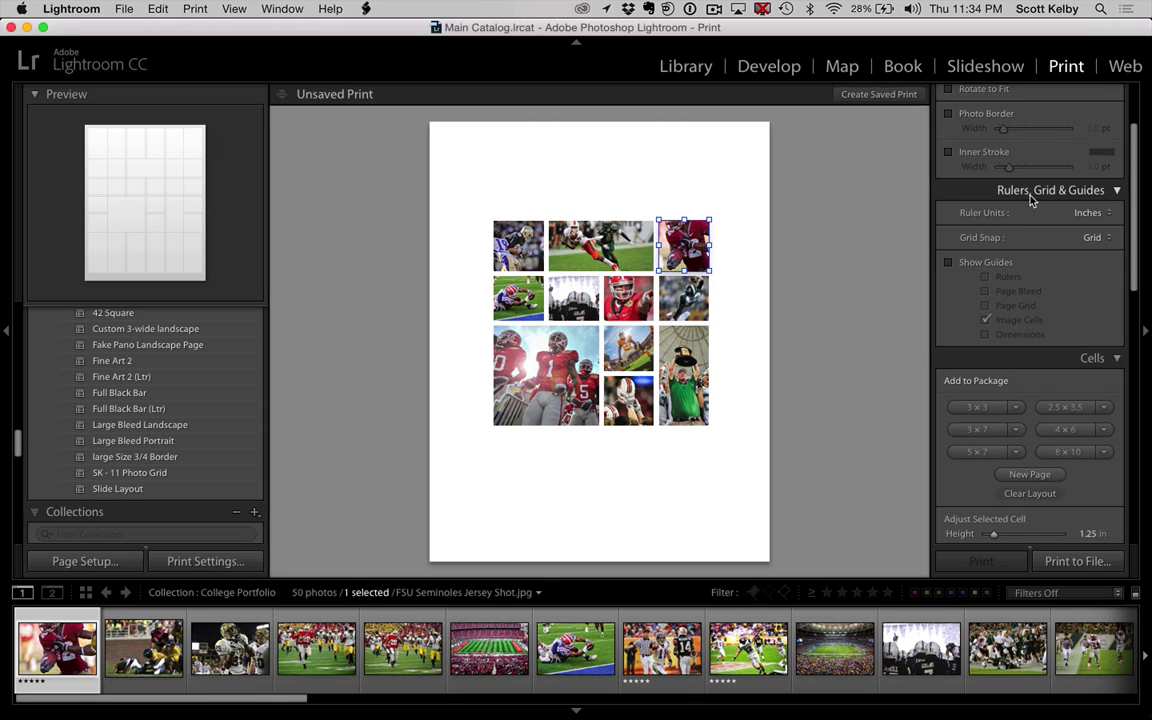
Turn on Show Guides and Page Grid in Rulers, Grid & Guides.
left_click(949, 263)
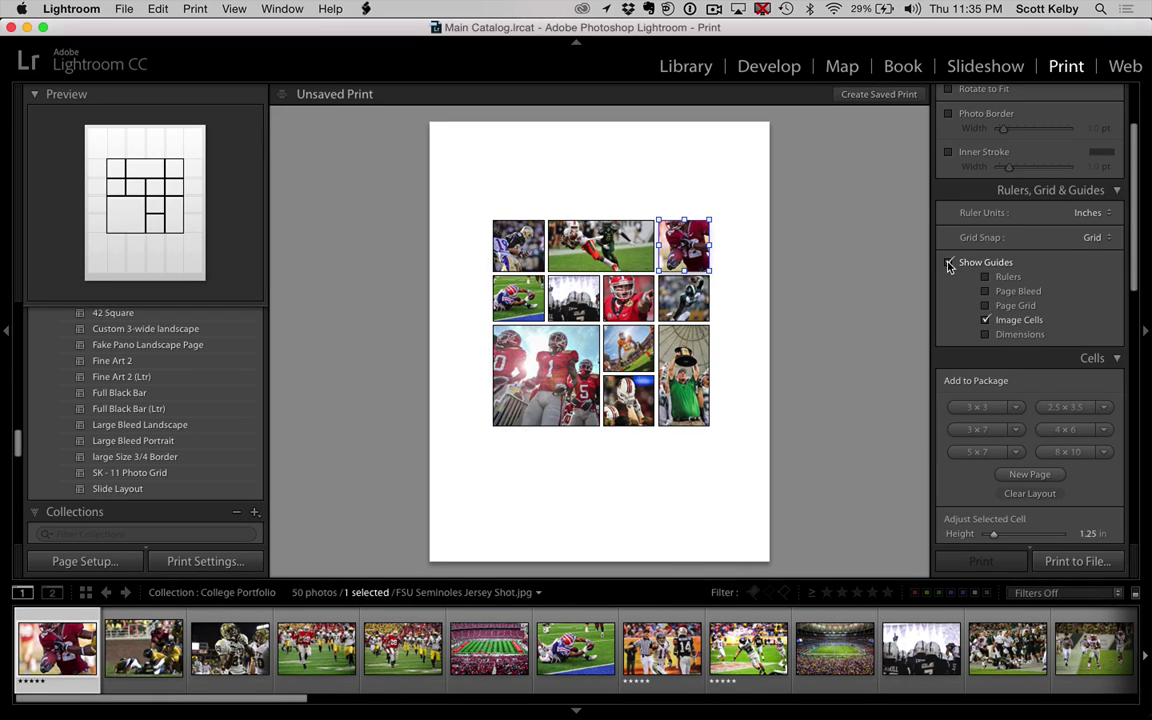
left_click(985, 305)
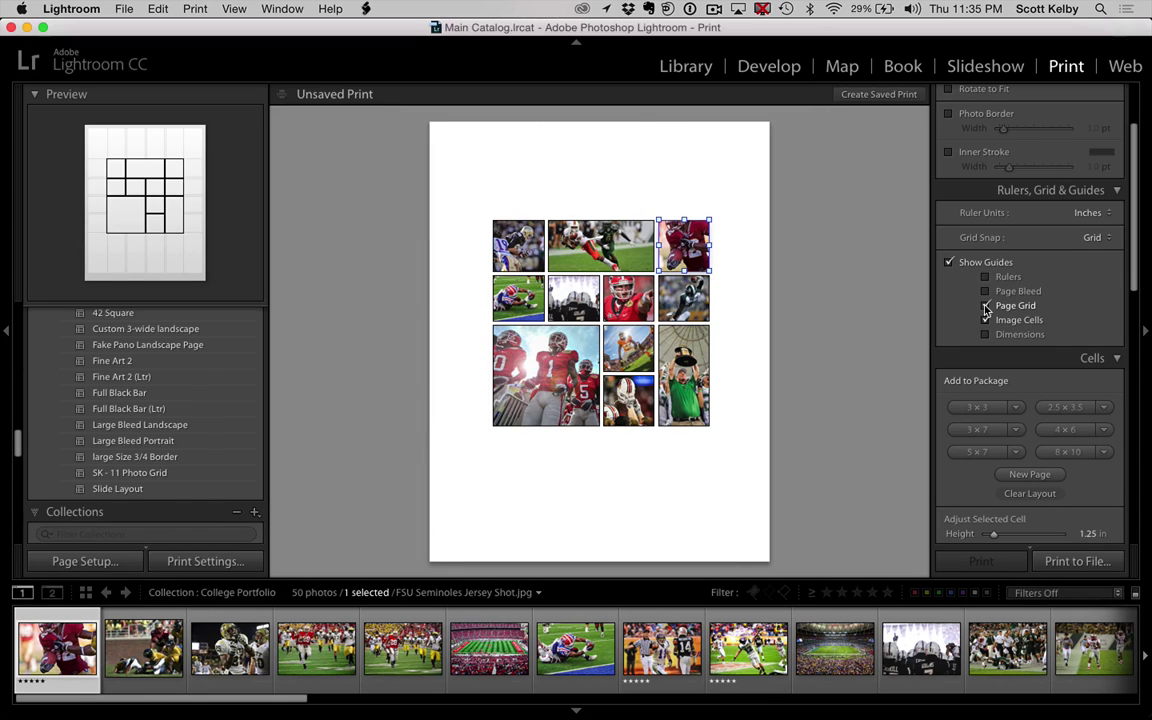